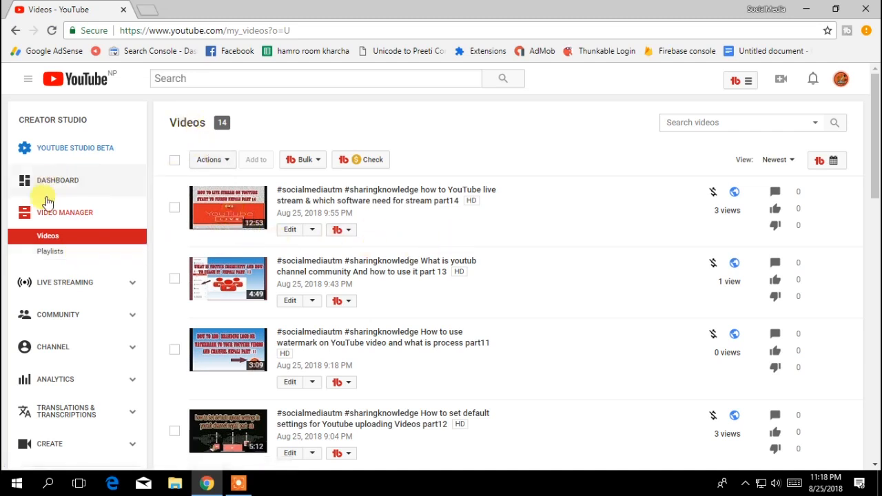
pyautogui.scroll(-9, 361, 221)
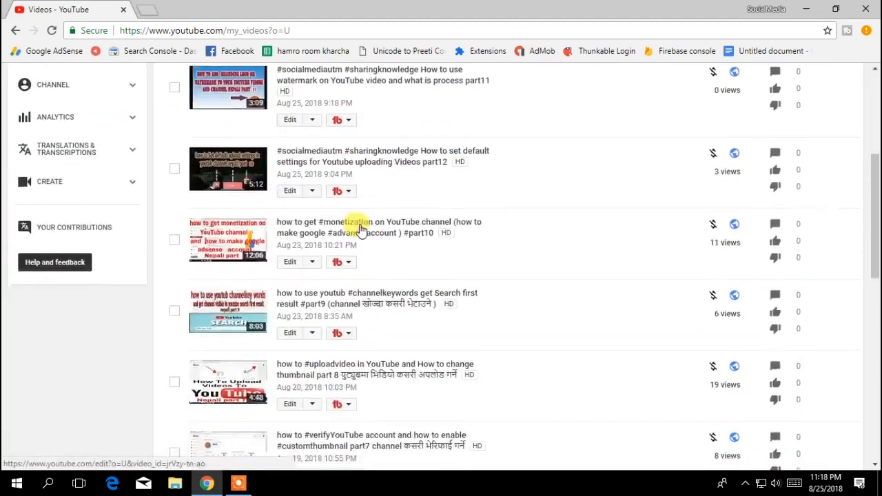
pyautogui.scroll(-3, 362, 229)
pyautogui.scroll(15, 363, 227)
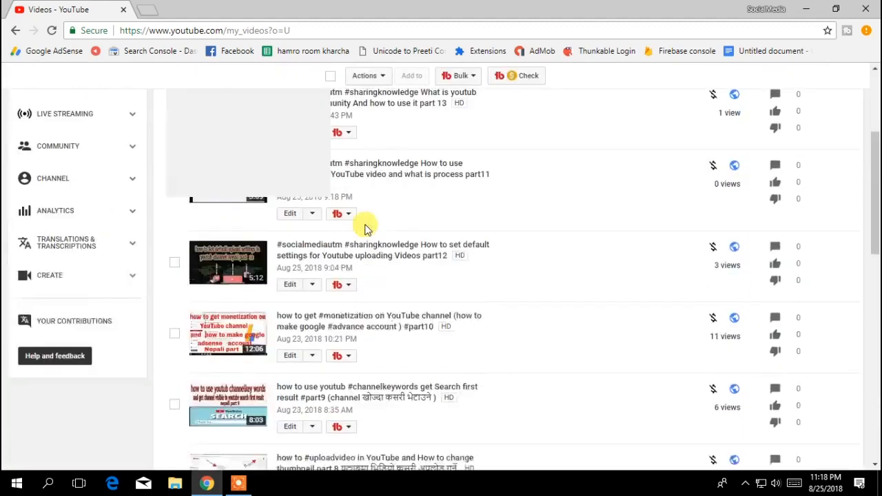
pyautogui.scroll(1, 366, 228)
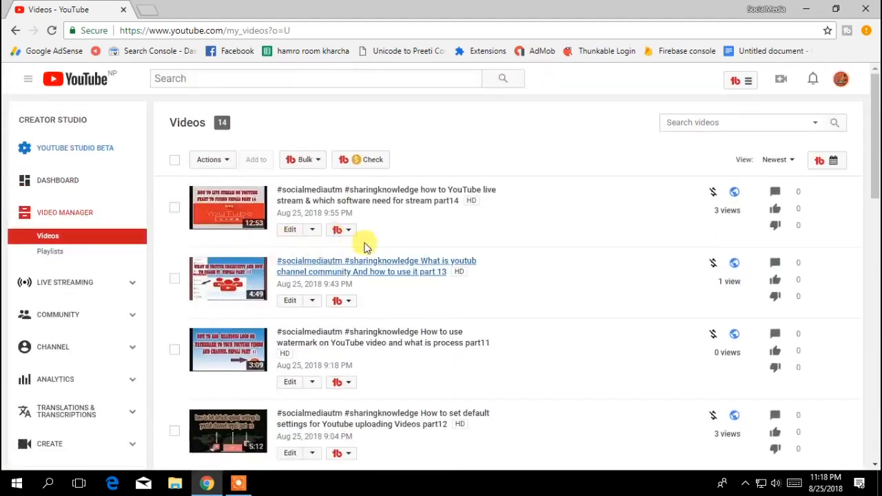
pyautogui.scroll(-3, 345, 275)
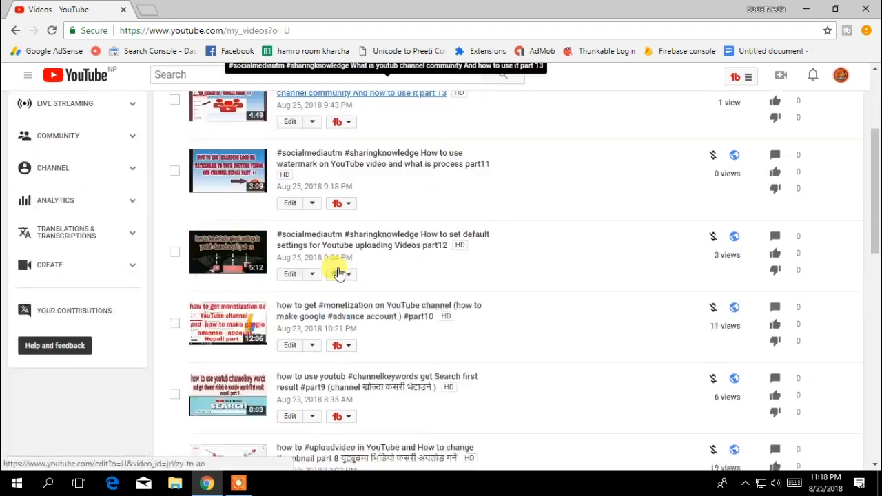
pyautogui.scroll(3, 338, 272)
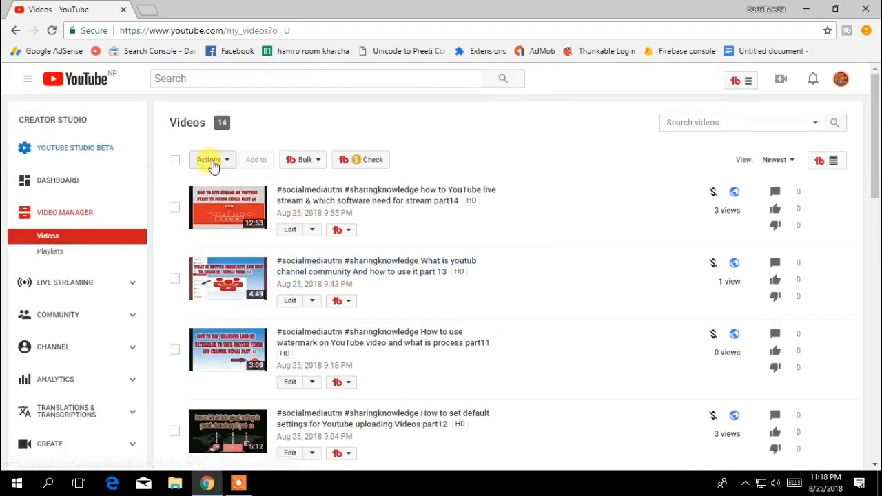
# Examine the additional bulk edit actions available for the part14 live stream video, and leave bulk editing without changes.
pyautogui.click(175, 208)
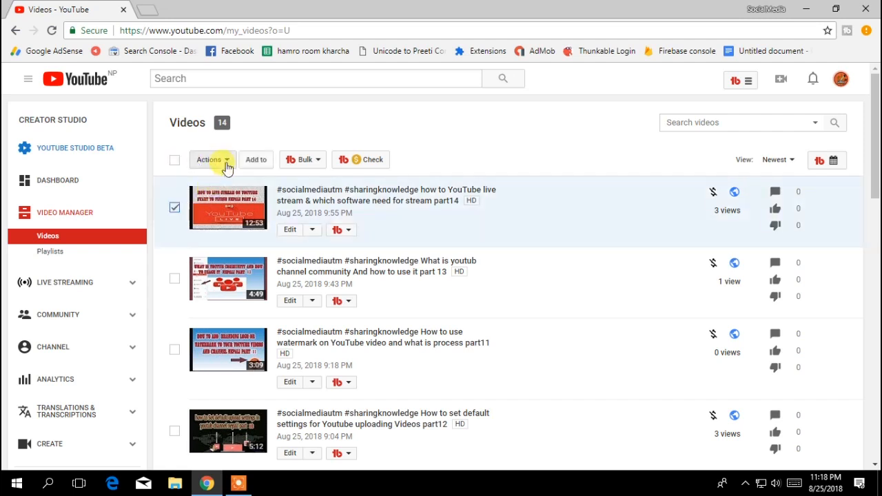
pyautogui.click(228, 166)
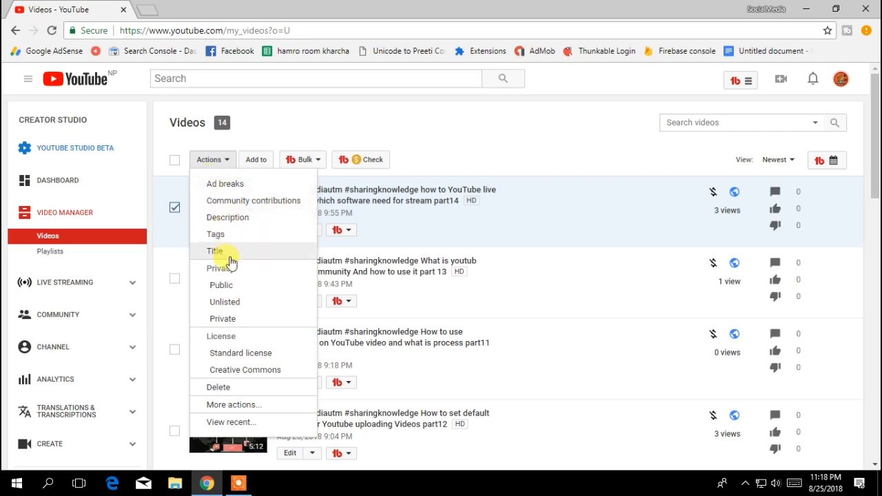
pyautogui.click(239, 406)
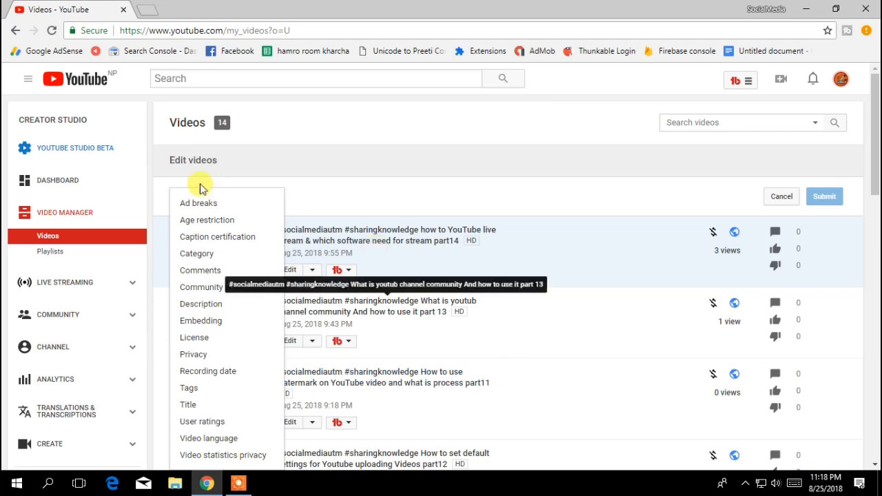
pyautogui.click(522, 185)
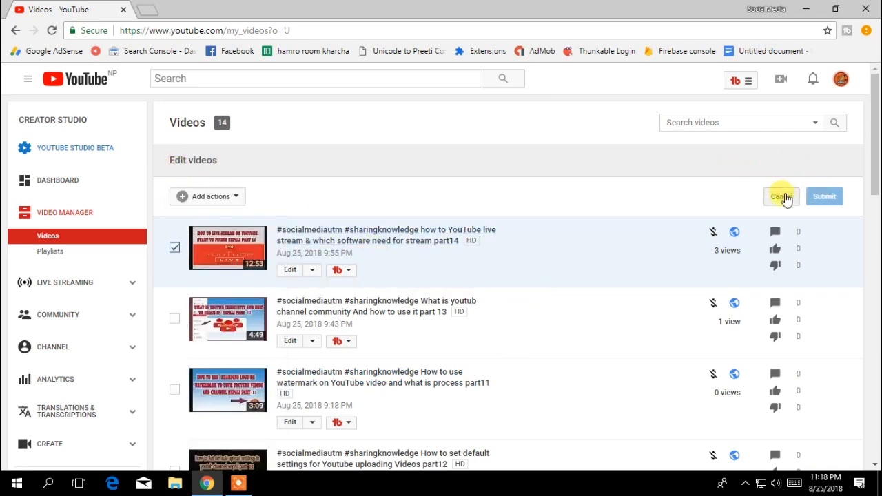
pyautogui.click(784, 201)
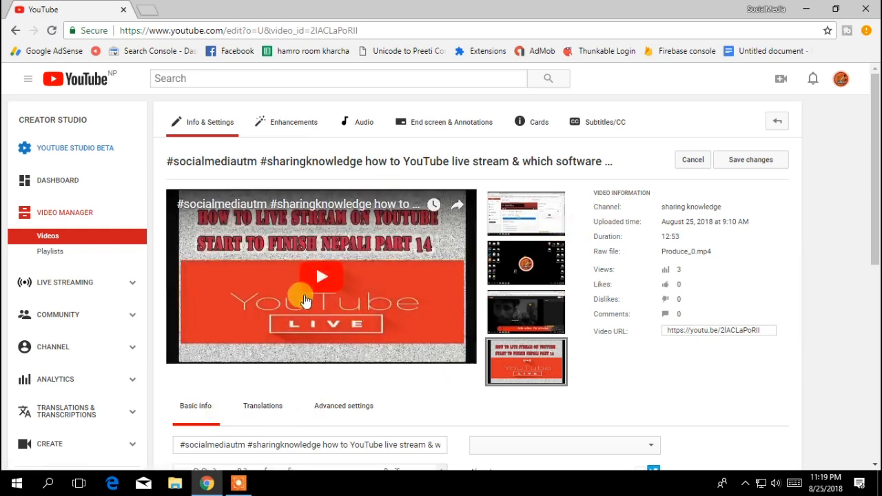
# Look over the part14 live stream video's basic info and open its end screen editor.
pyautogui.scroll(-1, 368, 394)
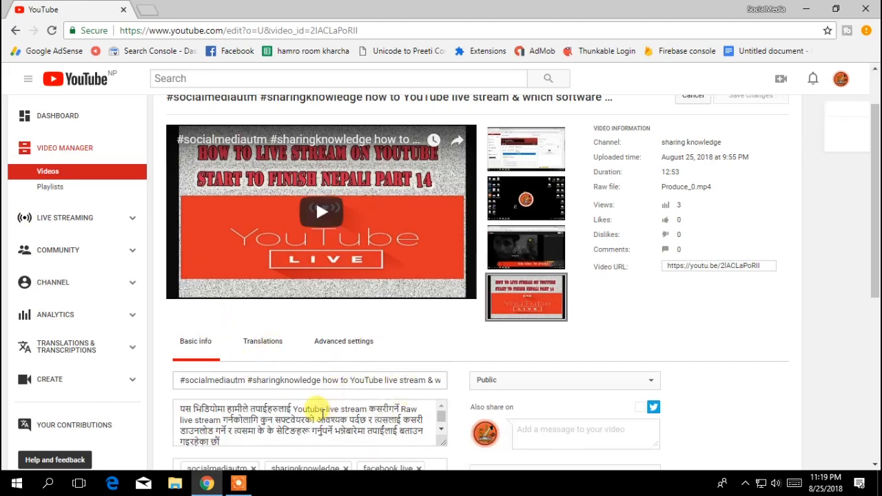
pyautogui.scroll(-1, 324, 407)
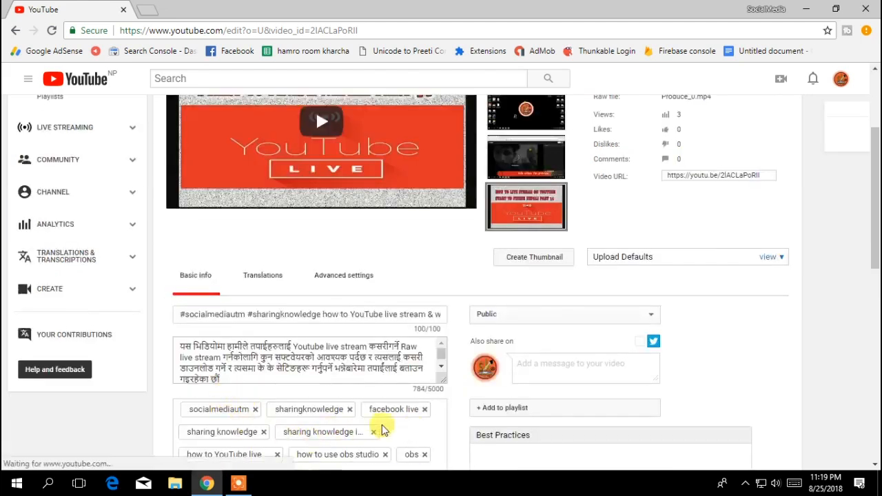
pyautogui.scroll(-1, 462, 392)
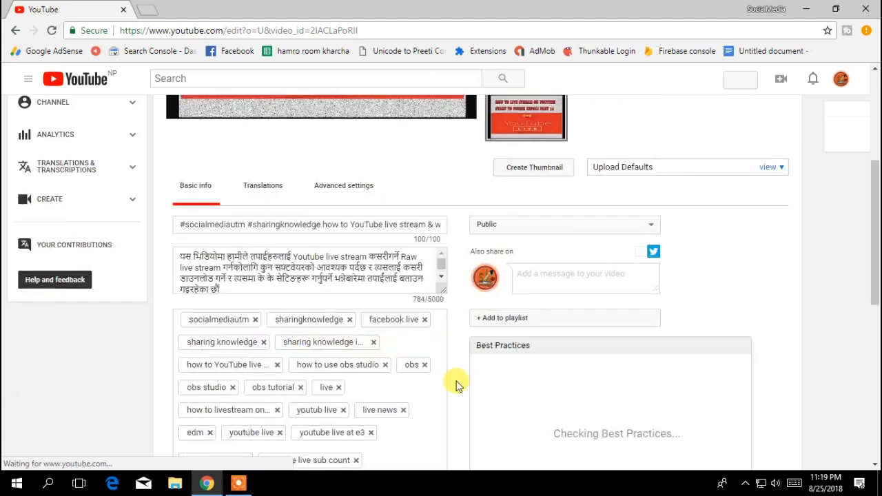
pyautogui.scroll(3, 457, 383)
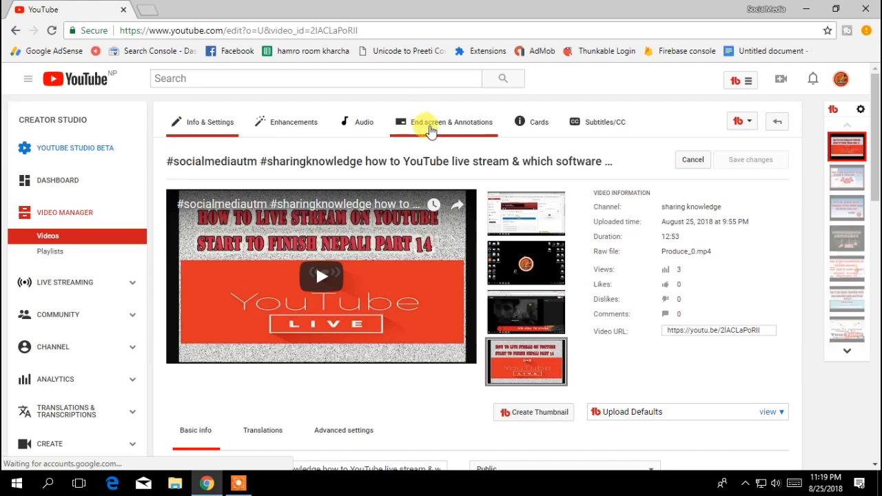
pyautogui.click(466, 131)
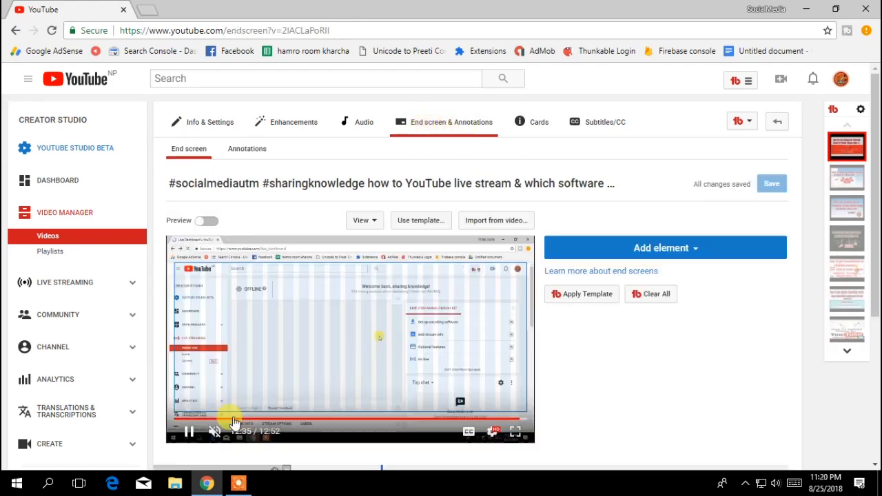
# Add a video element featuring the most recent upload to the end screen.
pyautogui.click(659, 250)
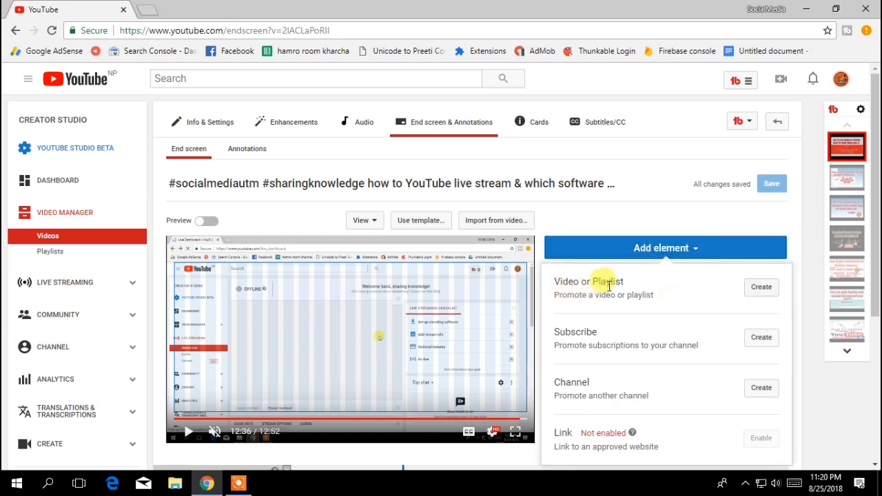
pyautogui.click(755, 289)
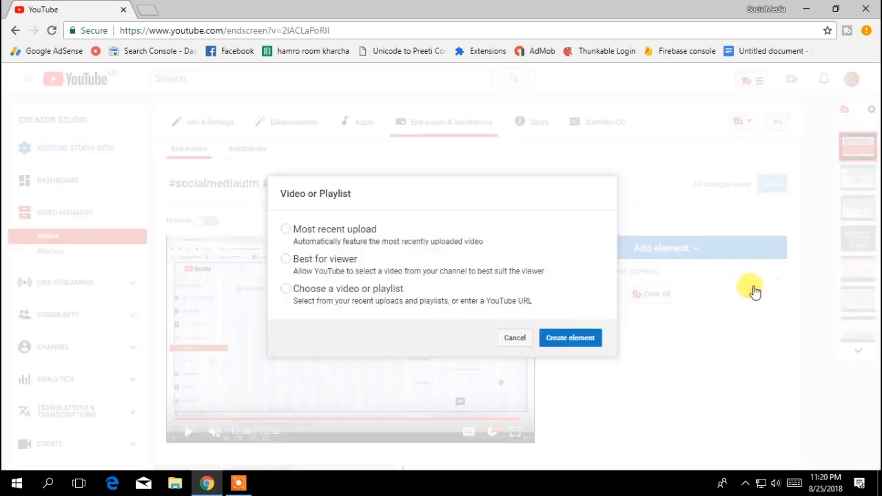
pyautogui.click(286, 230)
pyautogui.click(561, 344)
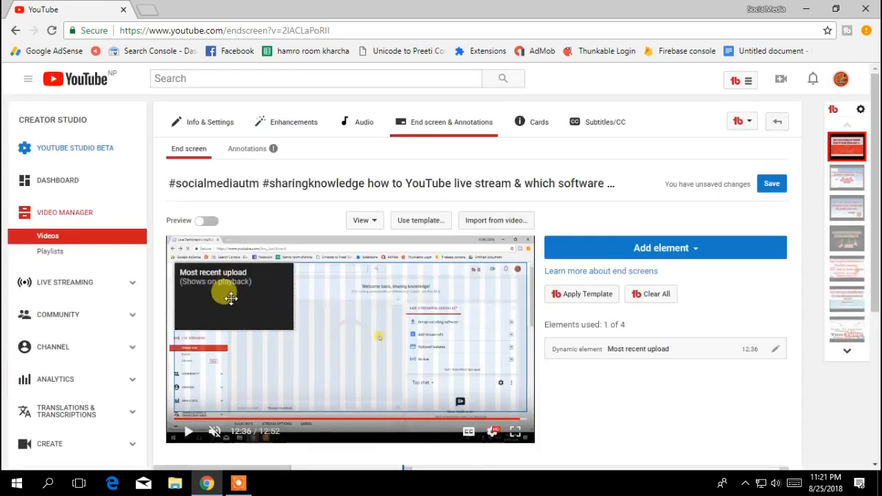
# Add a Best for viewer video element and place it to the right of the Most recent upload element.
pyautogui.click(628, 253)
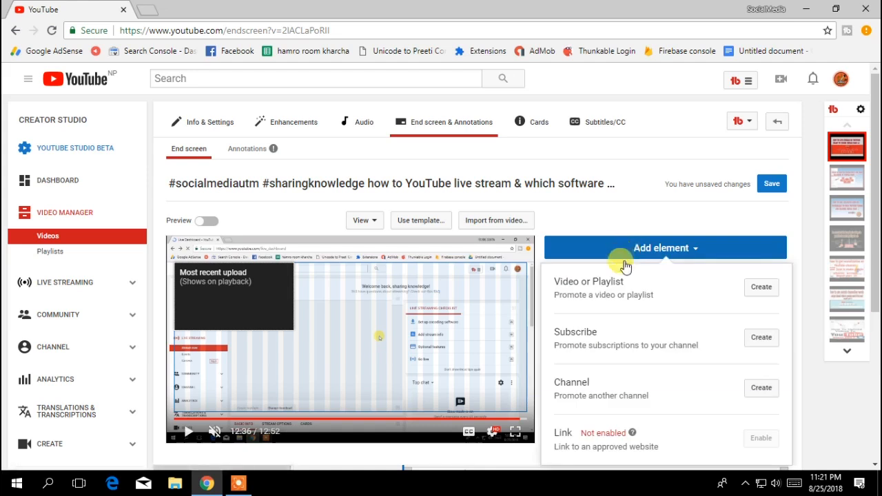
pyautogui.click(753, 289)
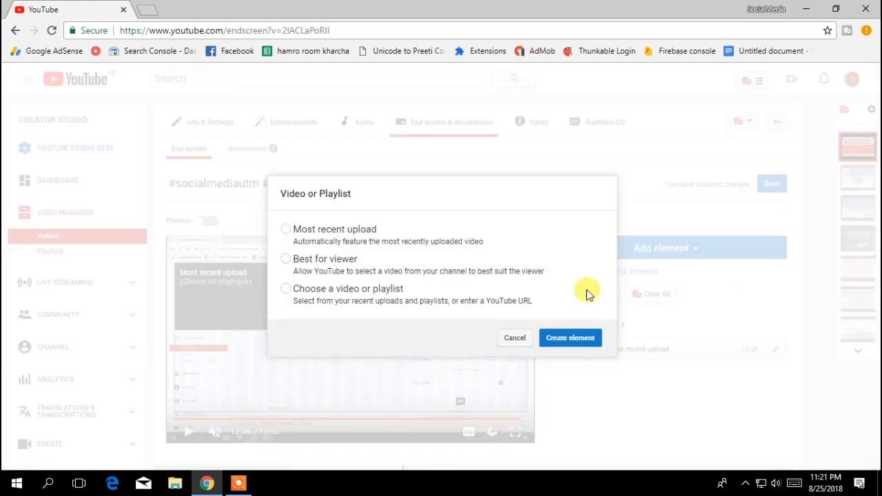
pyautogui.click(286, 261)
pyautogui.click(559, 340)
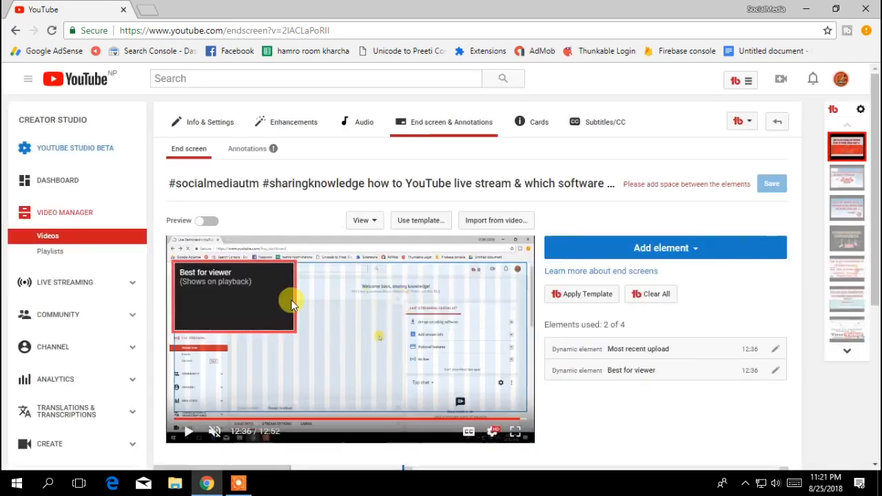
pyautogui.moveTo(254, 287); pyautogui.dragTo(449, 291)
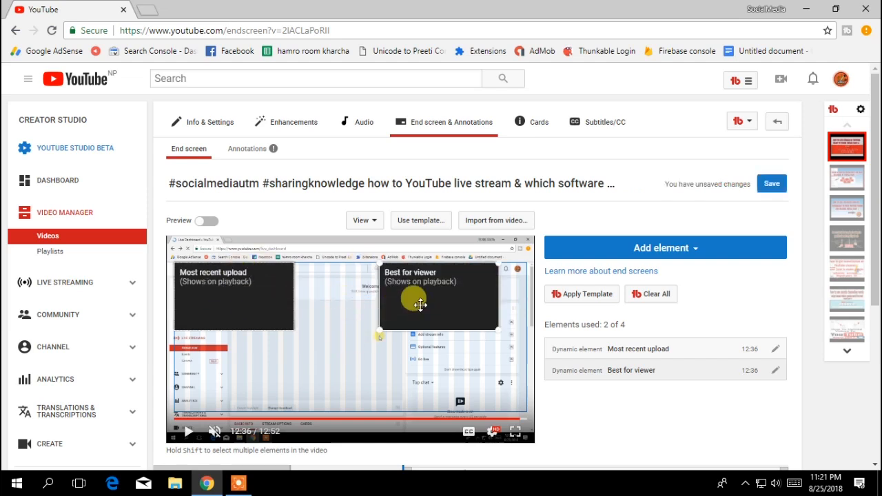
# Add a Subscribe element for the channel and place it below the Most recent upload element.
pyautogui.click(671, 249)
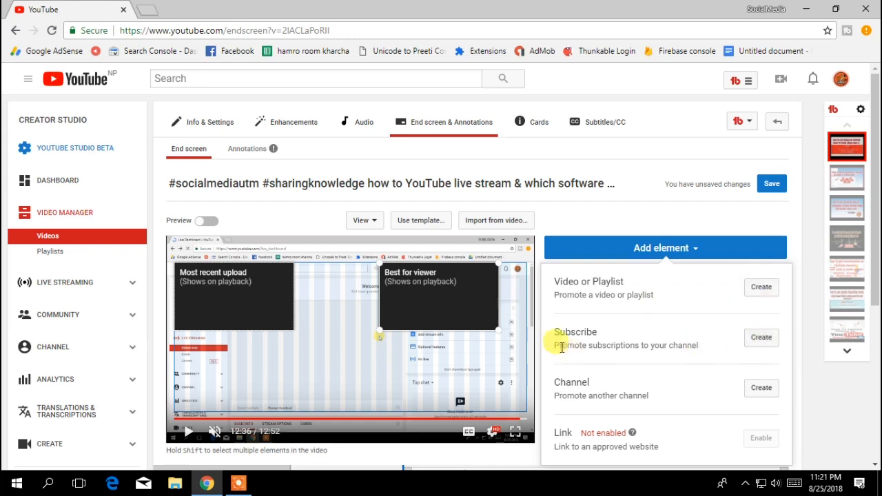
pyautogui.click(761, 339)
pyautogui.scroll(-4, 283, 325)
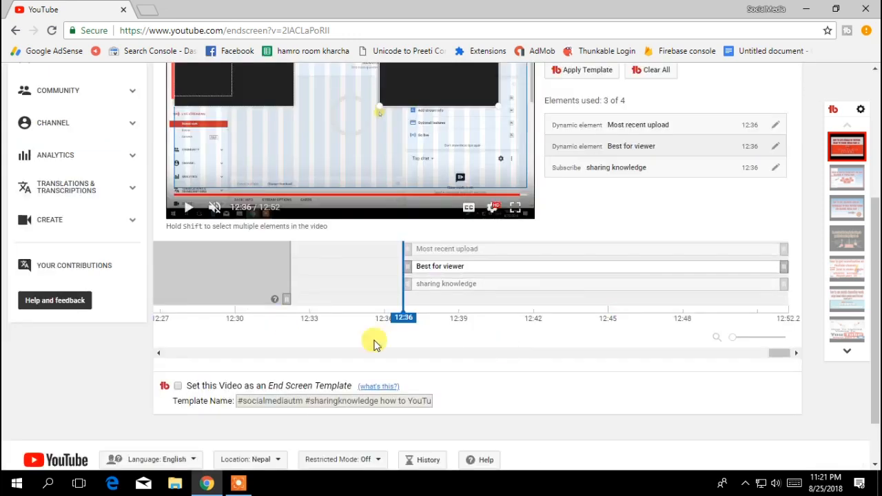
pyautogui.scroll(4, 284, 277)
pyautogui.moveTo(214, 297); pyautogui.dragTo(246, 378)
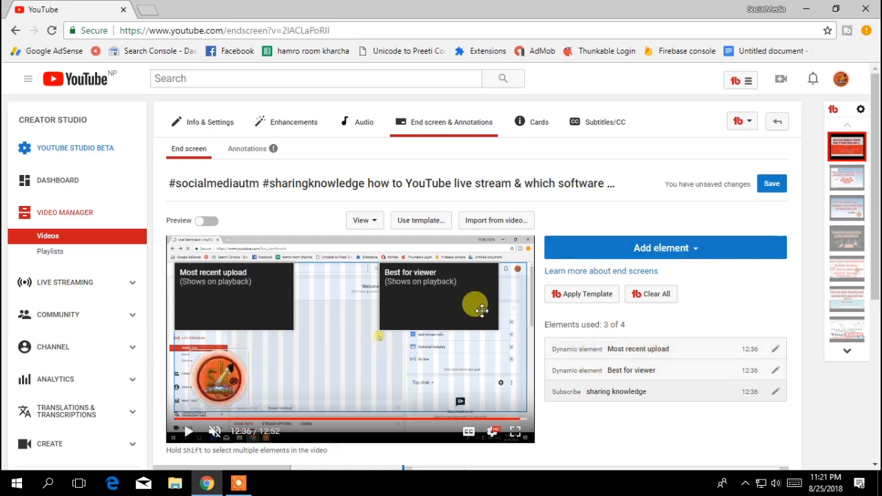
# Add a chosen-video element to the end screen using the part6 upload about writing a YouTube #channeldescription.
pyautogui.click(678, 248)
pyautogui.scroll(-1, 694, 365)
pyautogui.scroll(1, 687, 303)
pyautogui.click(760, 287)
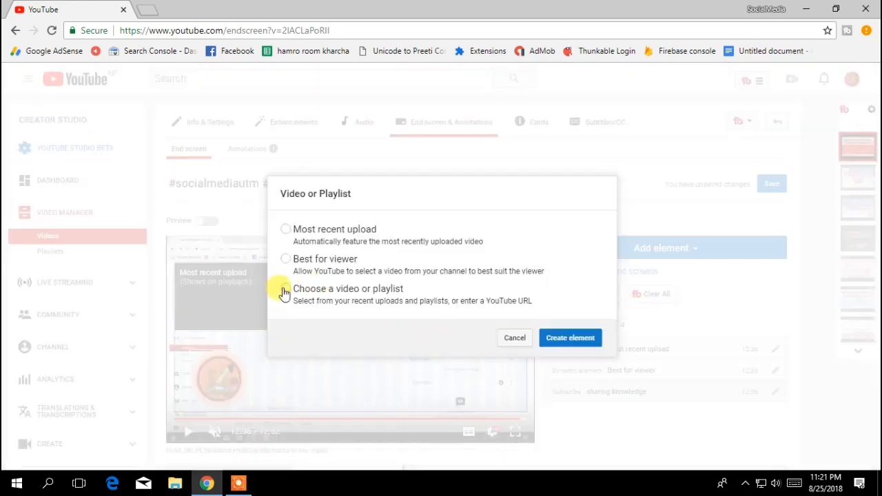
pyautogui.click(284, 289)
pyautogui.scroll(-2, 557, 310)
pyautogui.click(569, 434)
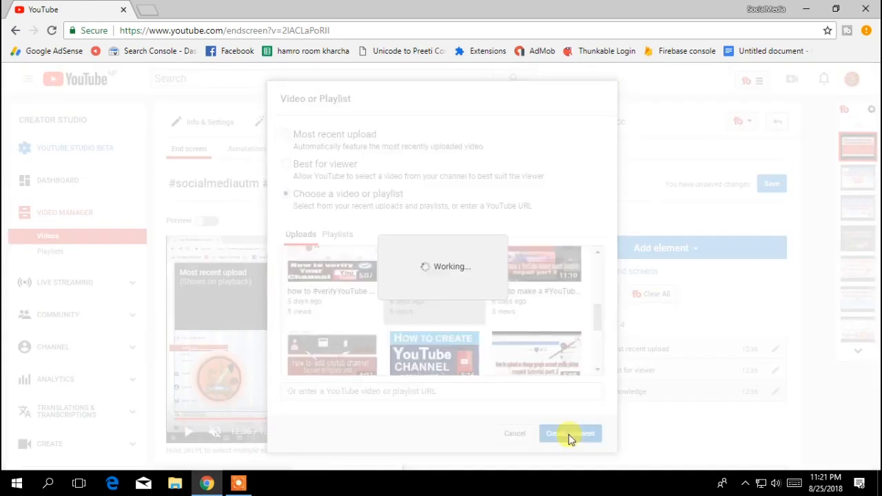
# Place the channel description video element below the Best for viewer element and save the end screen.
pyautogui.scroll(-4, 387, 287)
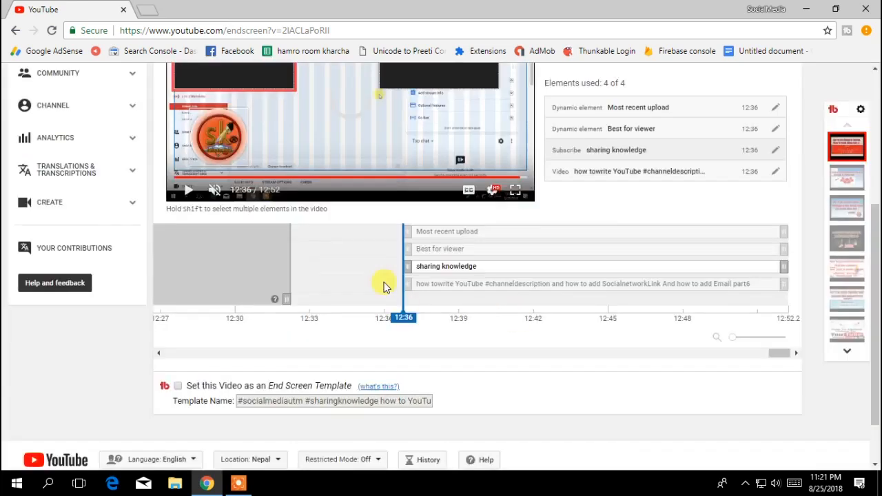
pyautogui.scroll(2, 344, 252)
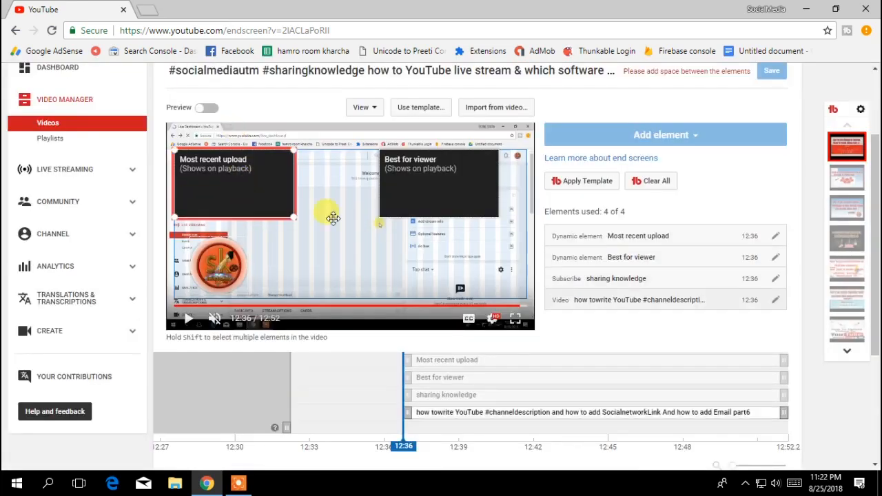
pyautogui.moveTo(447, 269); pyautogui.dragTo(451, 270)
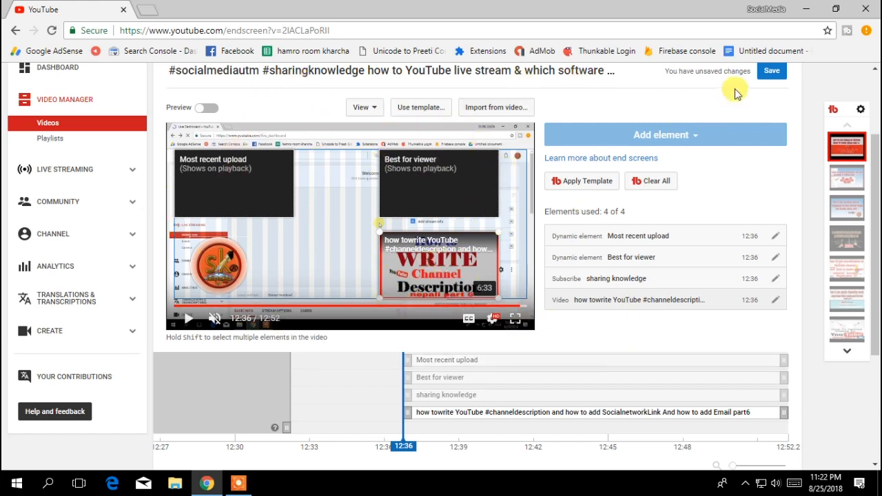
pyautogui.click(767, 73)
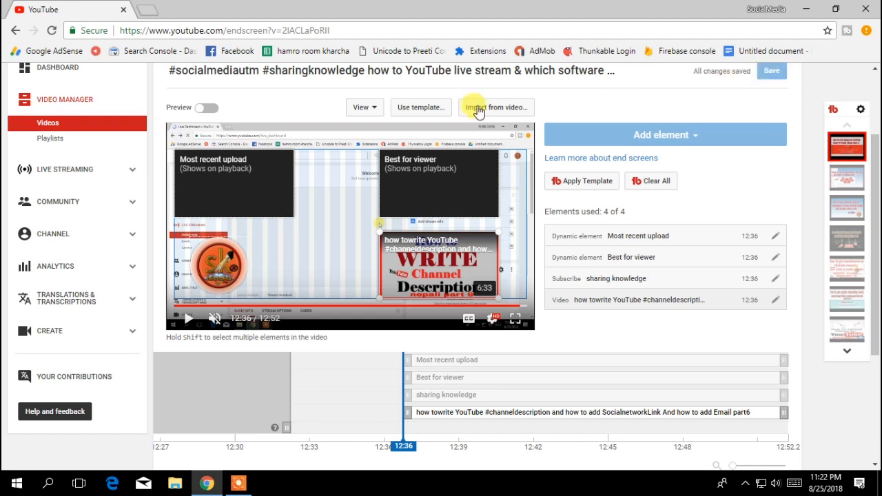
# Open the cards editor for the part14 live stream video and pause its preview at 0:00.
pyautogui.scroll(3, 474, 163)
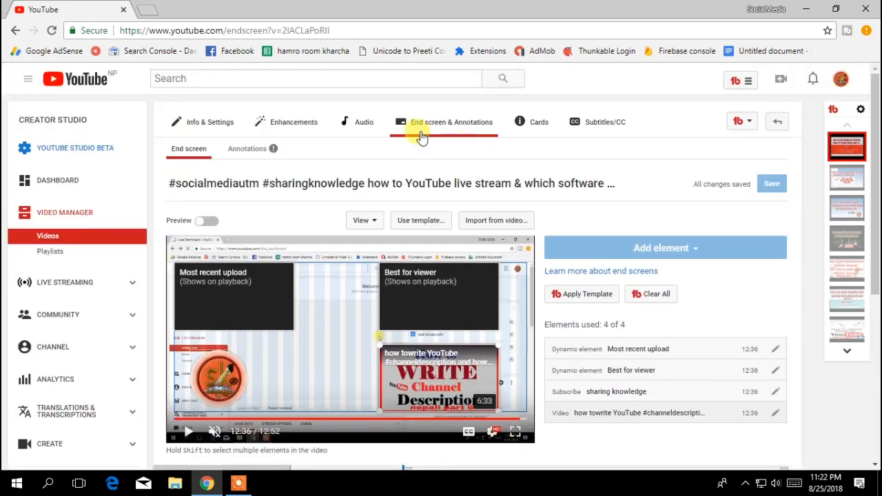
pyautogui.click(534, 128)
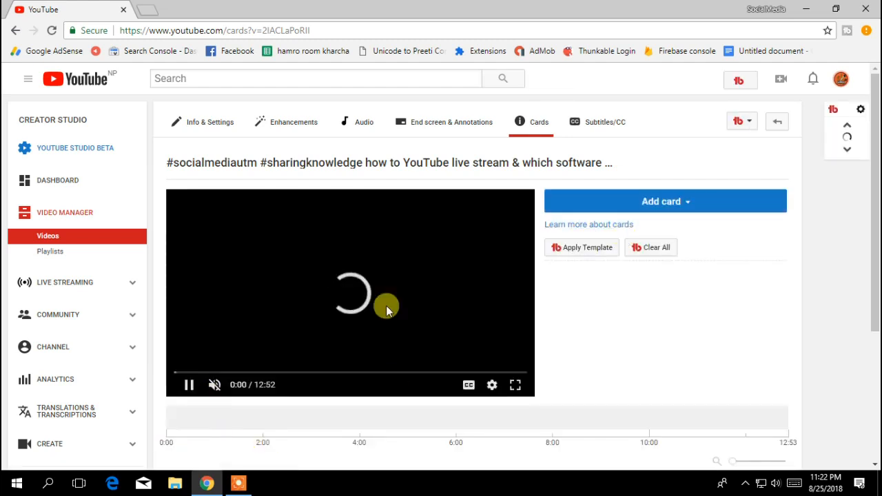
pyautogui.click(188, 386)
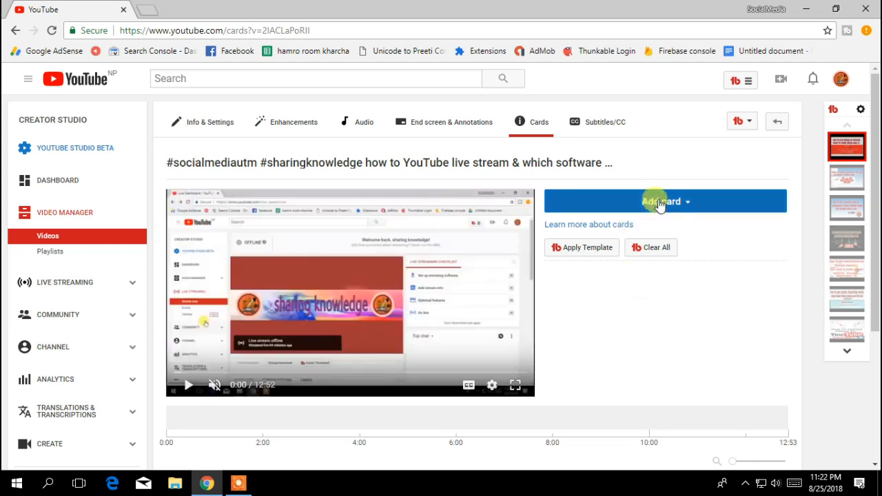
# Create a video card at 0:00 that promotes the part 13 upload about the YouTube channel community.
pyautogui.click(659, 202)
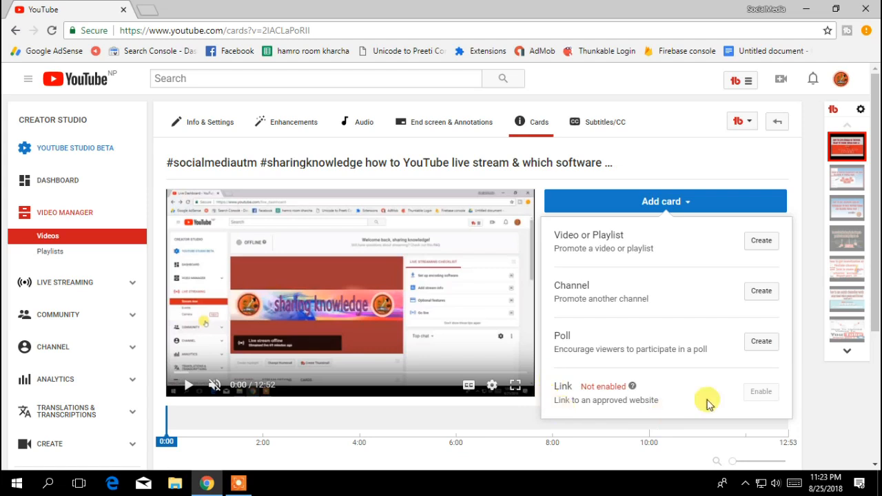
pyautogui.click(761, 241)
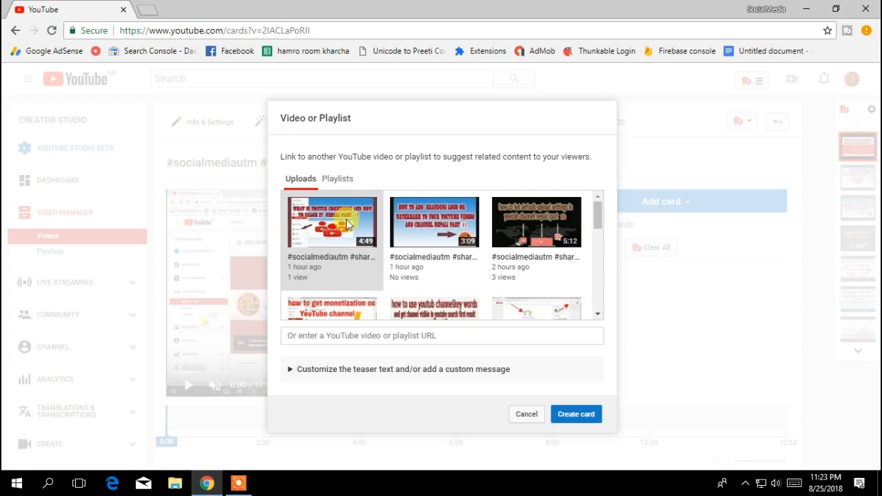
pyautogui.click(346, 219)
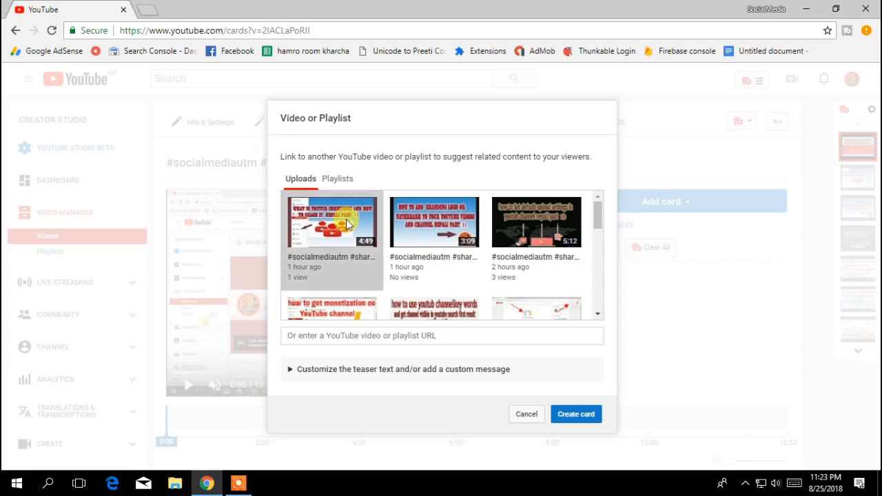
pyautogui.click(341, 182)
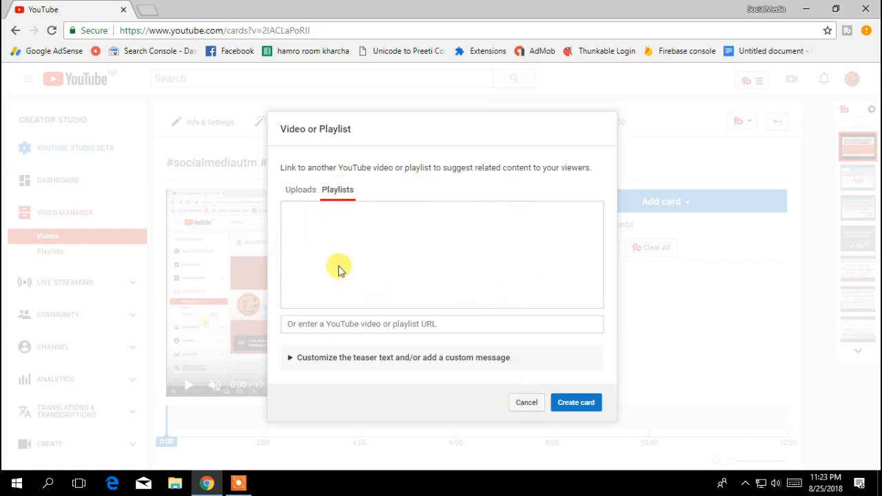
pyautogui.click(303, 192)
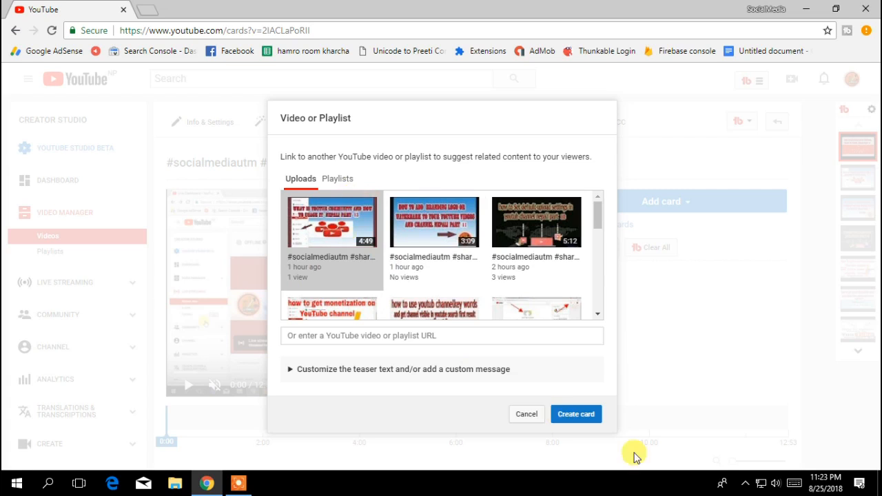
pyautogui.click(572, 422)
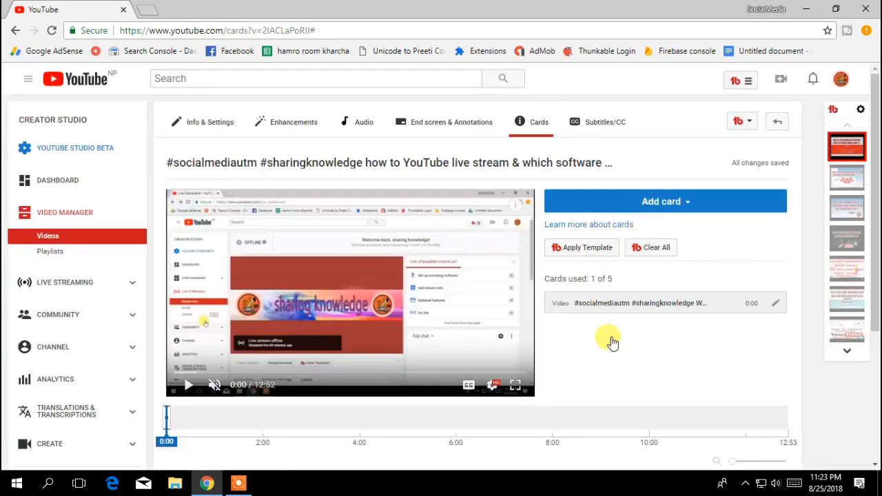
# Create a second video card at 2:11 that promotes the part12 upload about default upload settings.
pyautogui.click(665, 206)
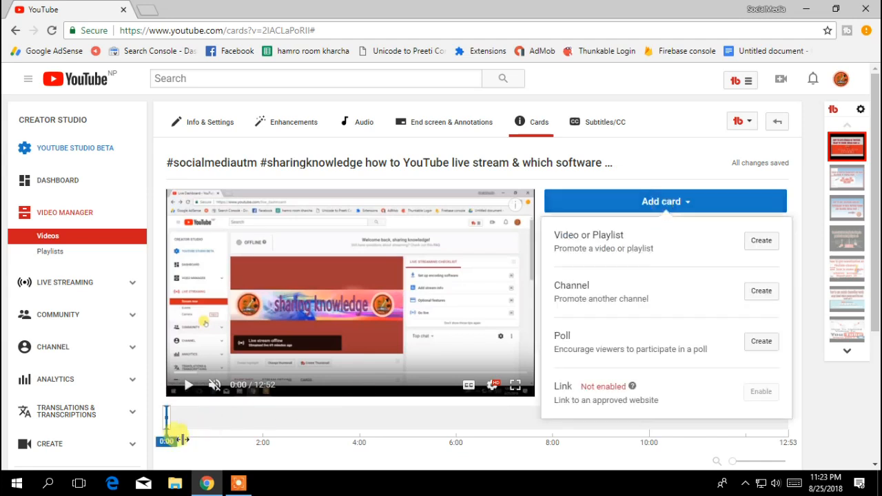
pyautogui.moveTo(183, 439); pyautogui.dragTo(268, 440)
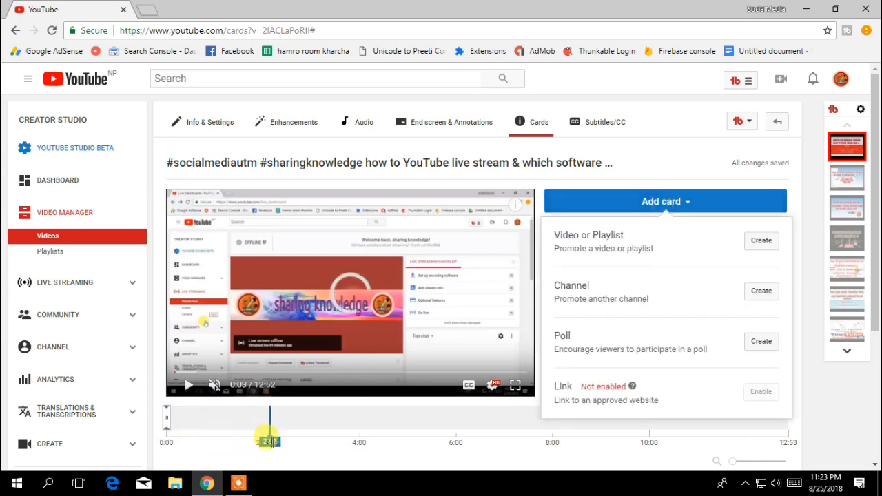
pyautogui.click(760, 243)
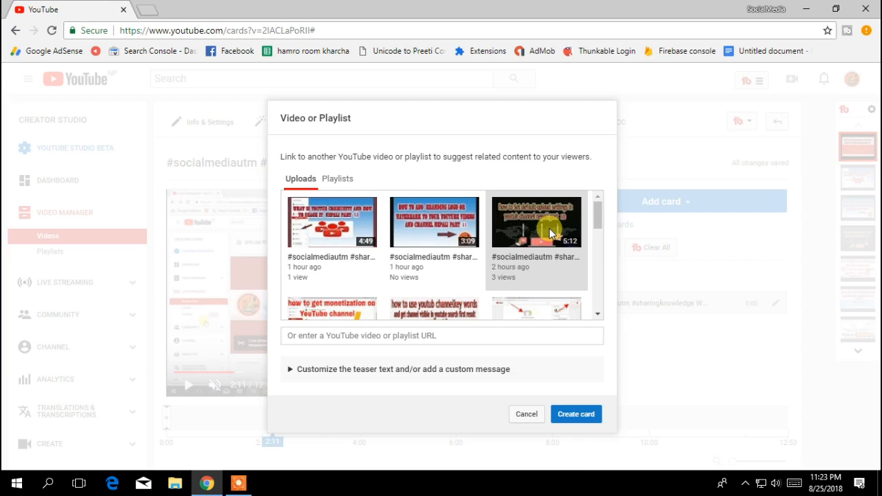
pyautogui.click(571, 415)
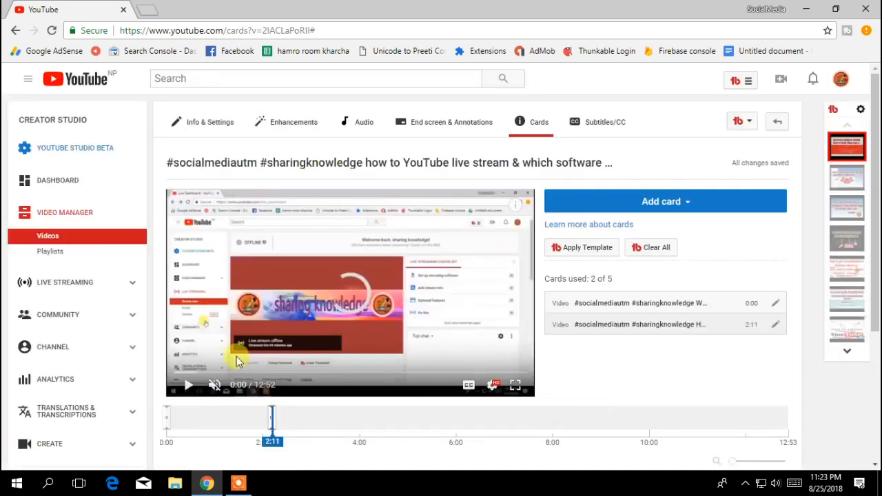
# Add video cards for the part7 #verifyYouTube account upload at 4:35 and the part9 #channelkeywords upload at 7:39.
pyautogui.moveTo(273, 435); pyautogui.dragTo(393, 443)
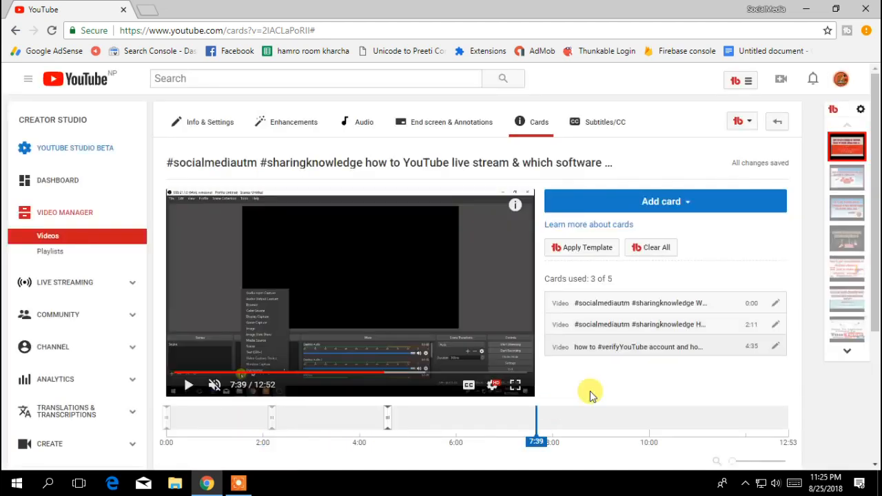
pyautogui.click(642, 209)
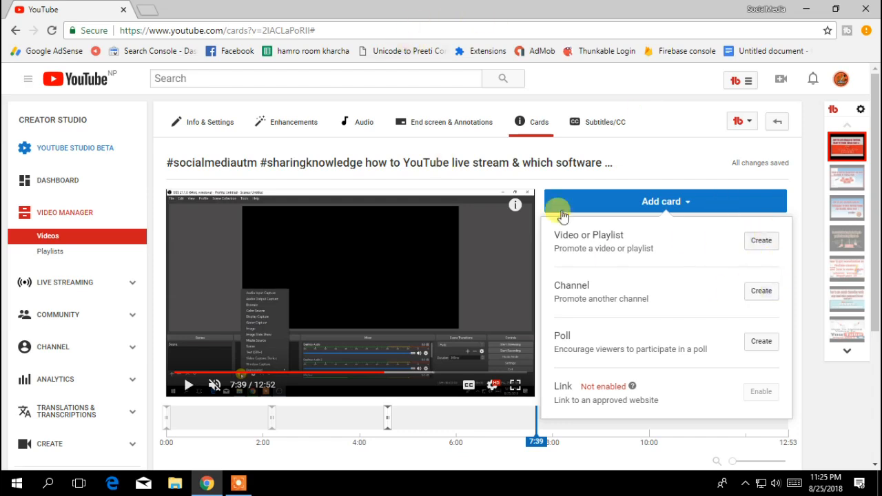
pyautogui.click(767, 247)
pyautogui.scroll(-2, 441, 295)
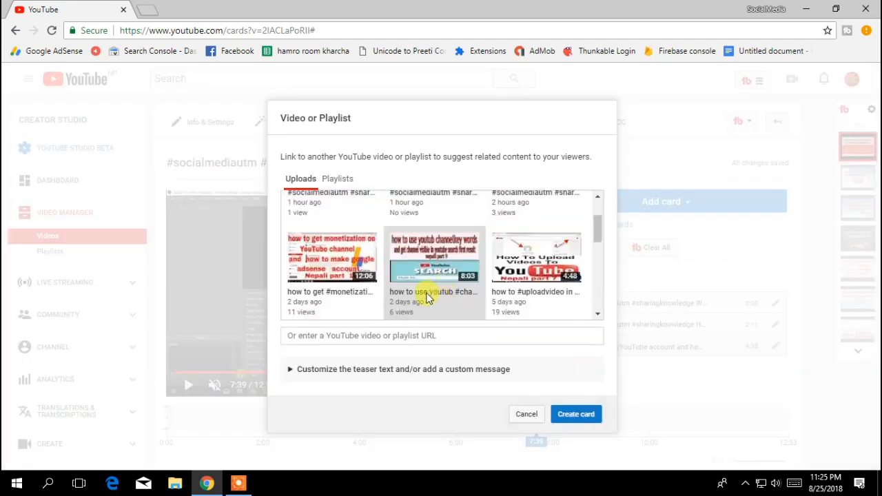
pyautogui.click(579, 414)
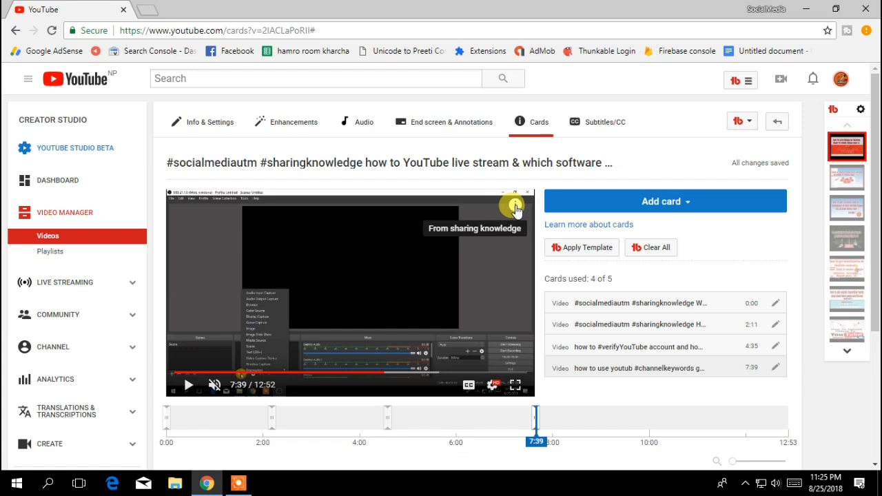
# Preview the list of suggested cards in the video player, look through it and close it.
pyautogui.click(515, 208)
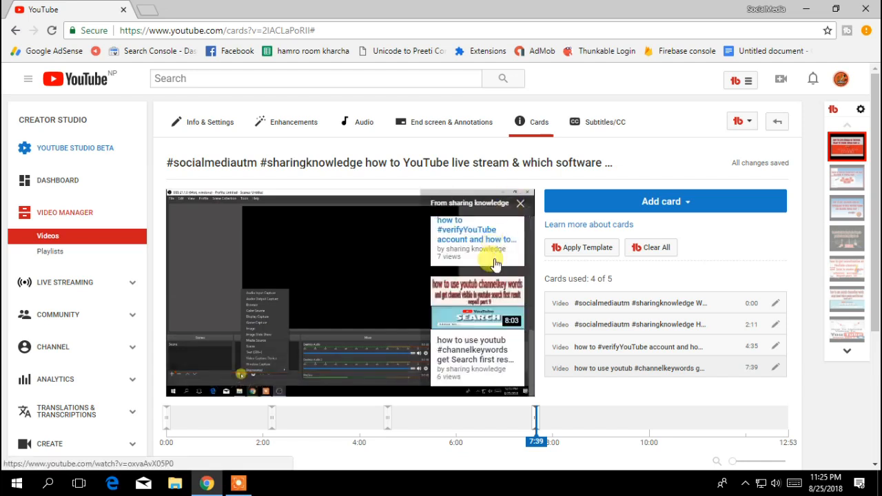
pyautogui.scroll(3, 482, 268)
pyautogui.scroll(-2, 475, 272)
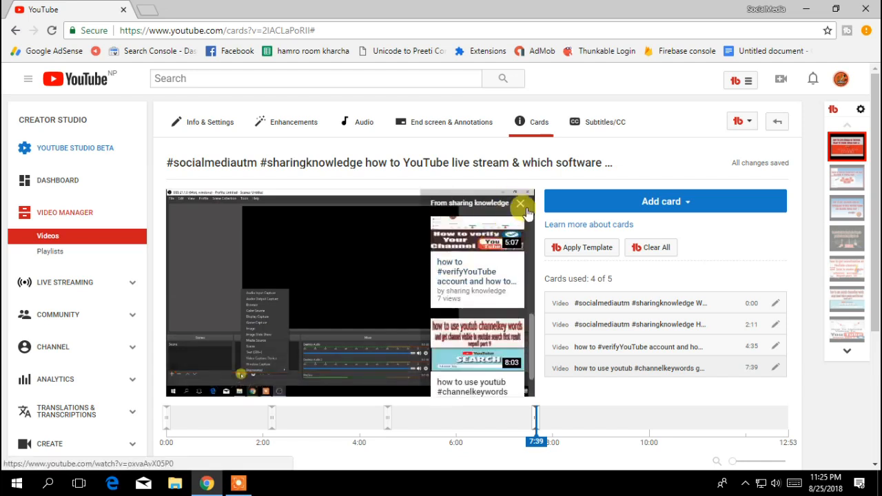
pyautogui.click(521, 204)
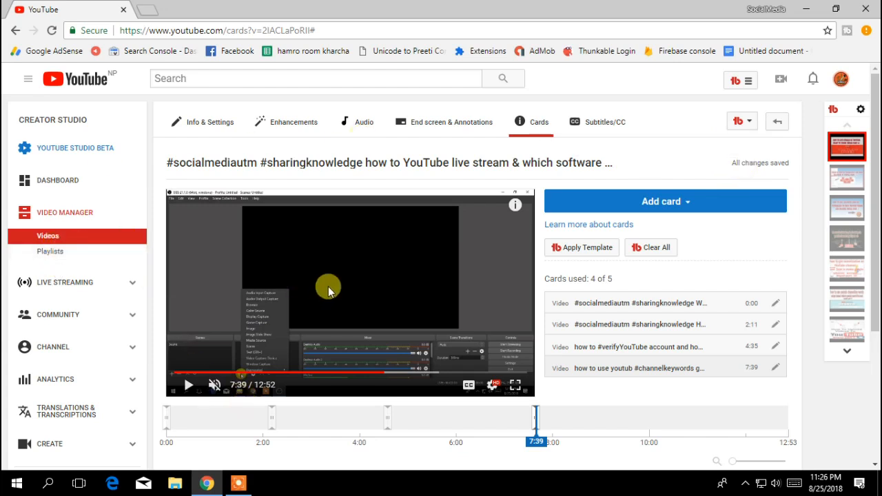
# Create a new public playlist titled "YouTube tutorial in Nepali".
pyautogui.click(59, 255)
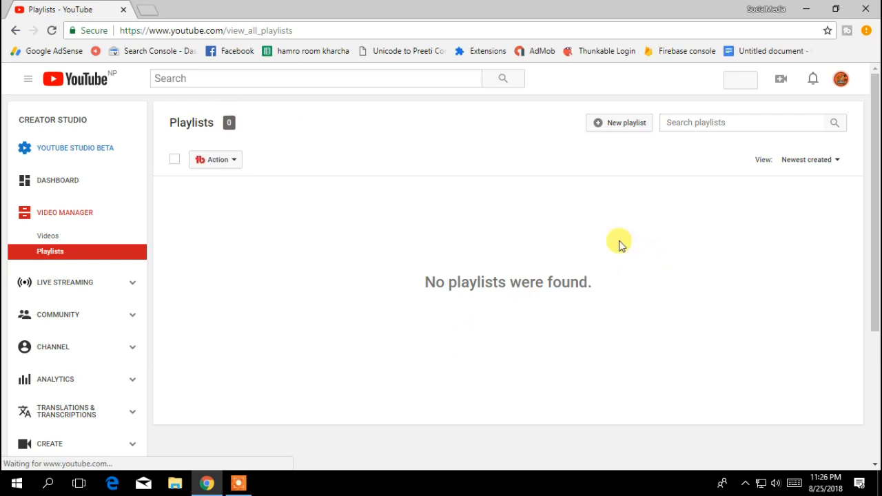
pyautogui.click(628, 125)
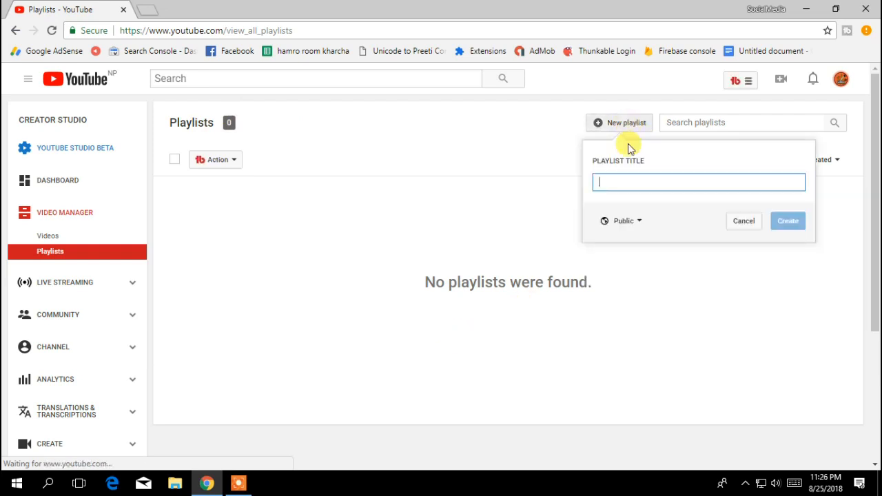
pyautogui.rightClick(620, 186)
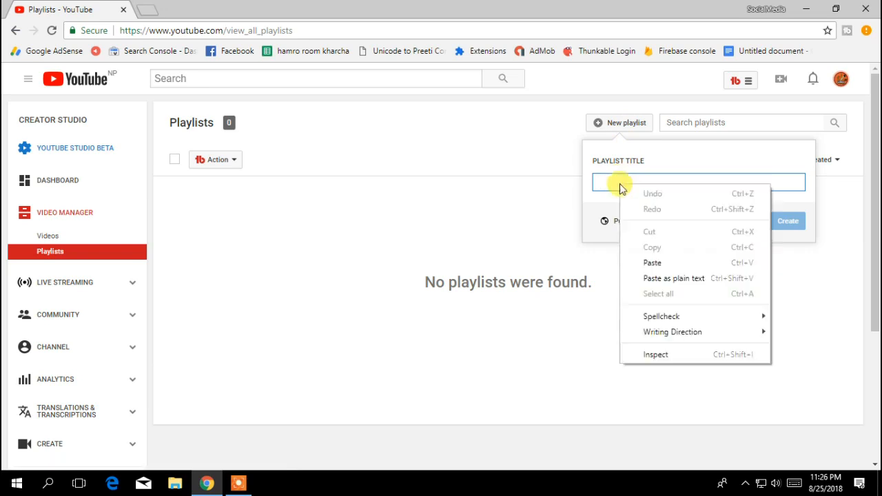
pyautogui.click(650, 263)
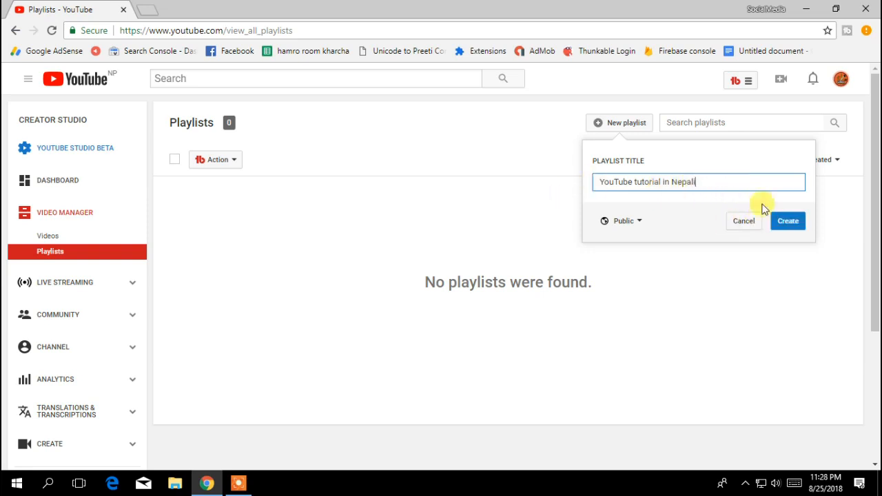
pyautogui.click(795, 224)
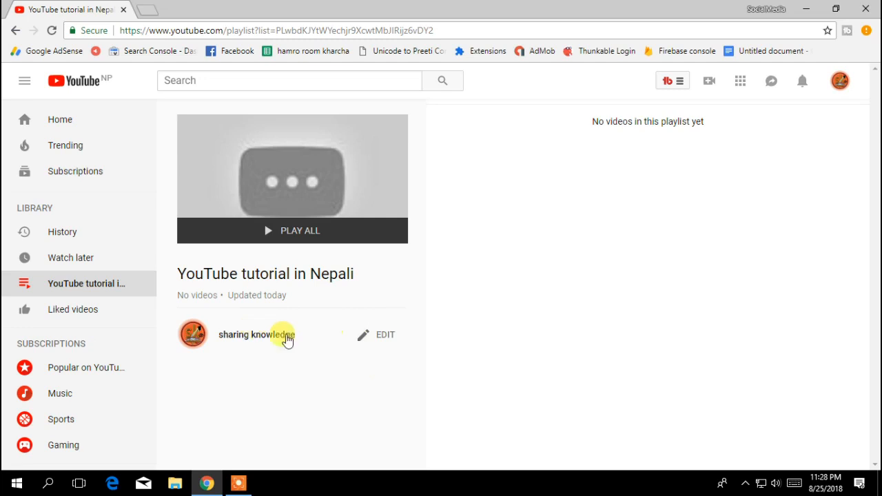
# Open the new playlist for editing and bring up the channel's own videos to add to it.
pyautogui.click(375, 338)
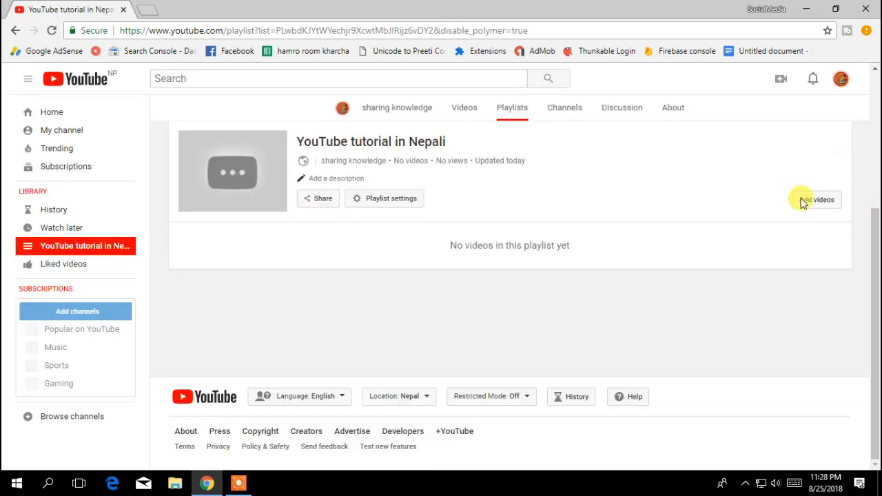
pyautogui.click(816, 204)
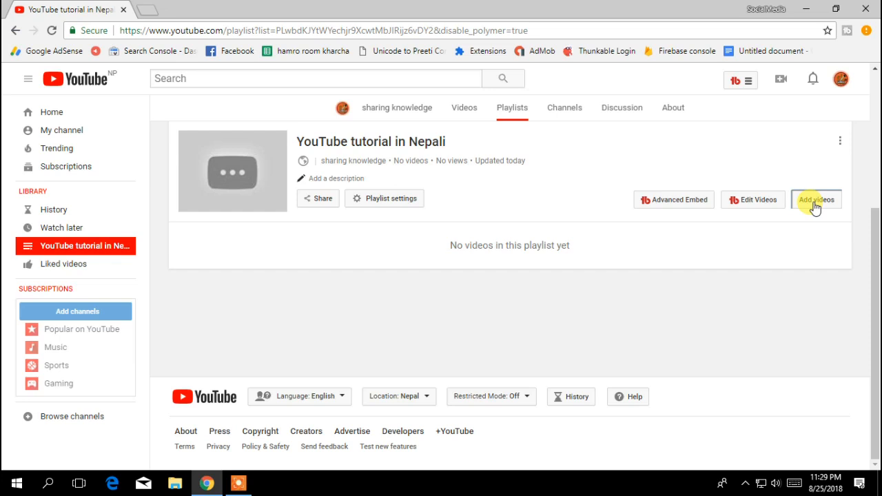
pyautogui.click(815, 205)
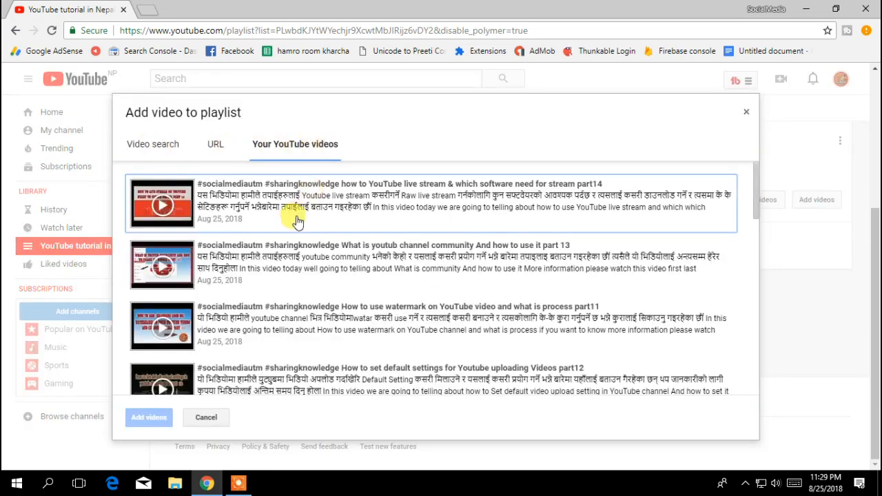
pyautogui.scroll(-10, 357, 244)
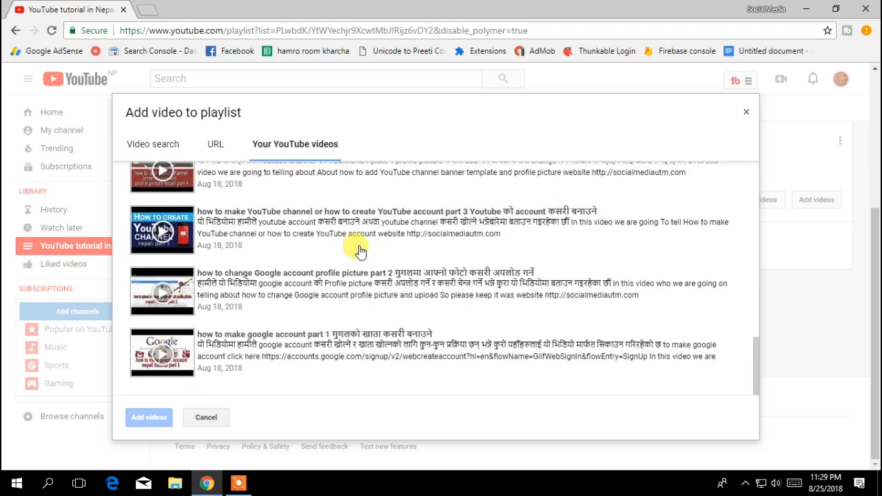
pyautogui.scroll(10, 308, 330)
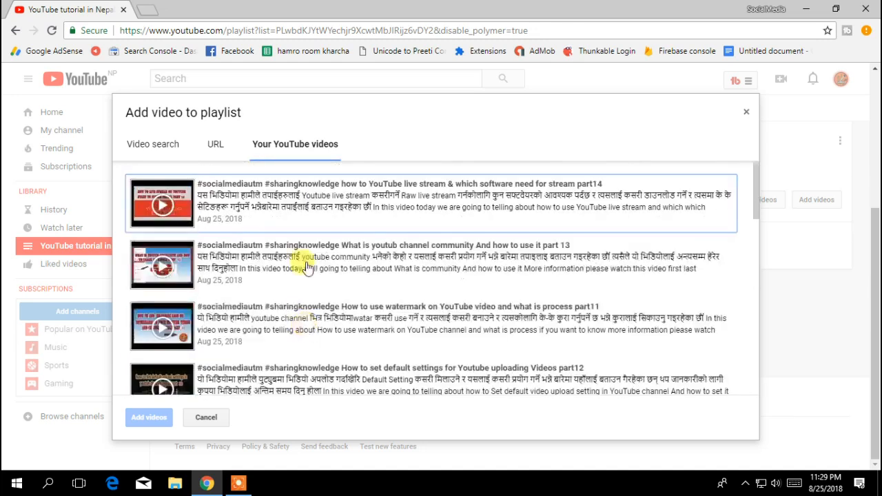
# Select the part14, part 13, part11, part12 and part10 videos for the playlist, leaving out the sharing knowledge Live Stream.
pyautogui.click(296, 193)
pyautogui.click(291, 250)
pyautogui.click(291, 309)
pyautogui.scroll(-3, 295, 237)
pyautogui.scroll(2, 294, 238)
pyautogui.click(295, 295)
pyautogui.scroll(-2, 303, 295)
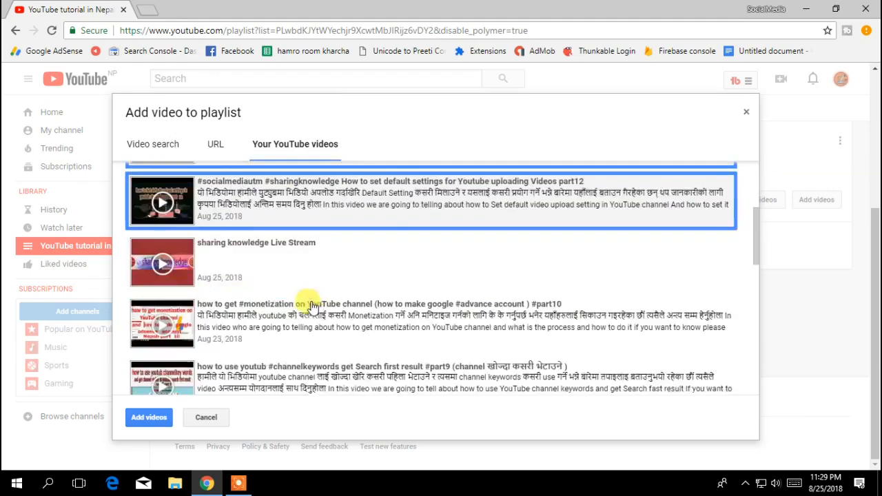
pyautogui.click(245, 258)
pyautogui.click(257, 259)
pyautogui.click(271, 301)
pyautogui.scroll(-2, 272, 268)
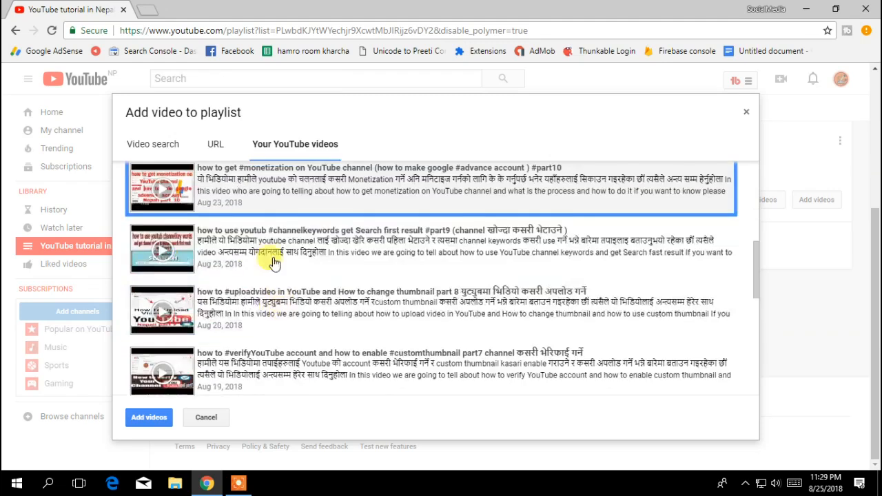
# Include the part9, part 8, part7, part6 and part5 tutorials in the playlist selection.
pyautogui.click(265, 250)
pyautogui.click(272, 317)
pyautogui.click(280, 350)
pyautogui.scroll(-1, 305, 327)
pyautogui.scroll(-2, 308, 331)
pyautogui.click(315, 286)
pyautogui.click(338, 344)
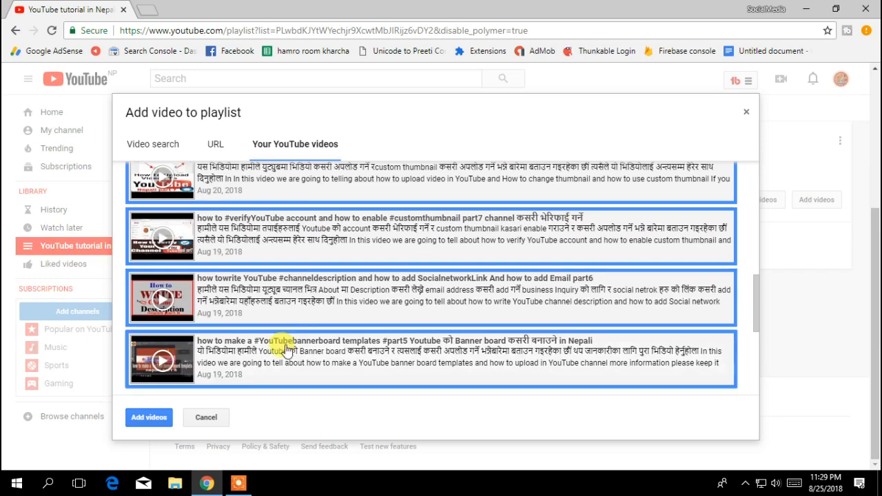
# Select the part 4, part 3, part 2 and part 1 tutorials and add all selected videos to the playlist.
pyautogui.scroll(-2, 338, 344)
pyautogui.click(285, 289)
pyautogui.click(284, 327)
pyautogui.scroll(-2, 283, 328)
pyautogui.click(269, 279)
pyautogui.click(265, 341)
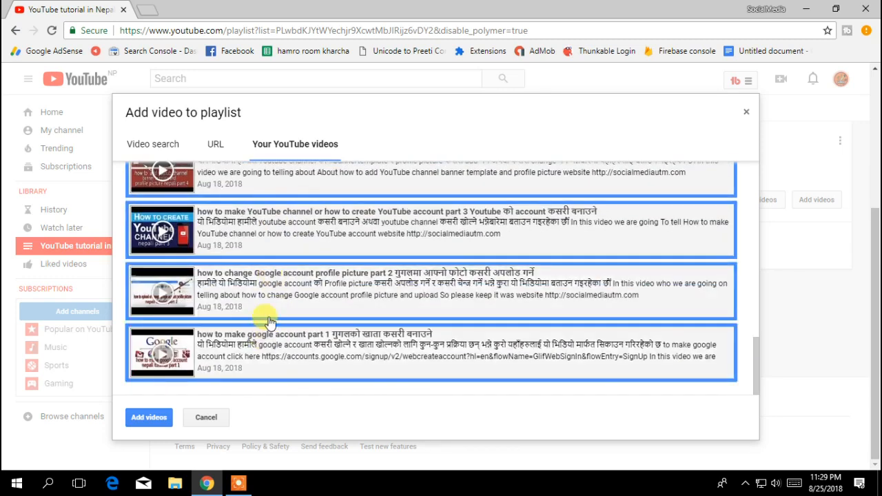
pyautogui.click(148, 418)
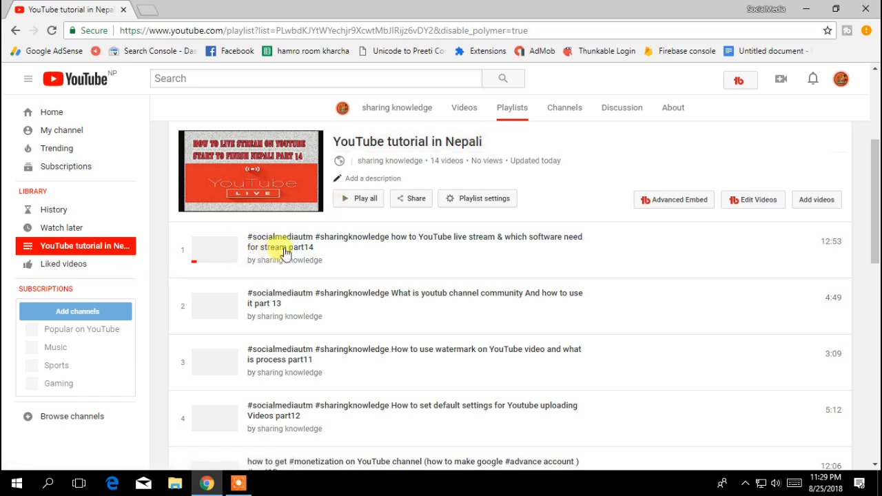
# Review the videos listed in the YouTube tutorial in Nepali playlist from beginning to end.
pyautogui.scroll(-8, 285, 252)
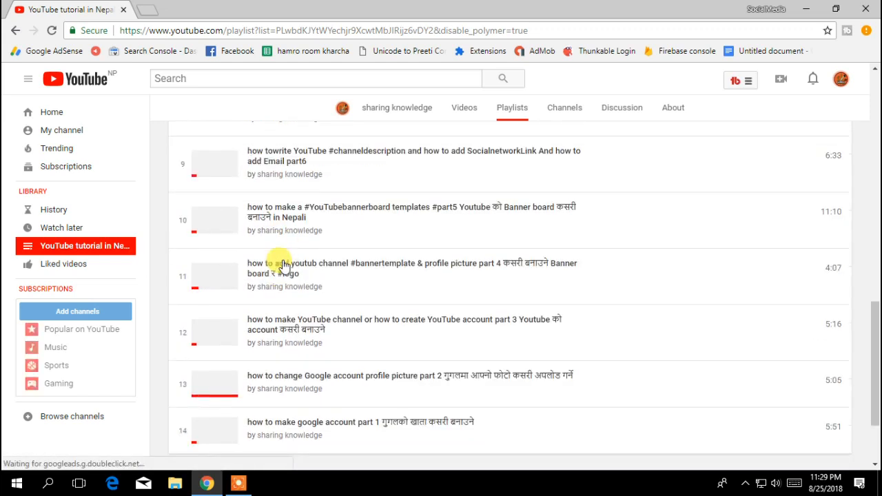
pyautogui.scroll(-2, 283, 263)
pyautogui.scroll(8, 284, 269)
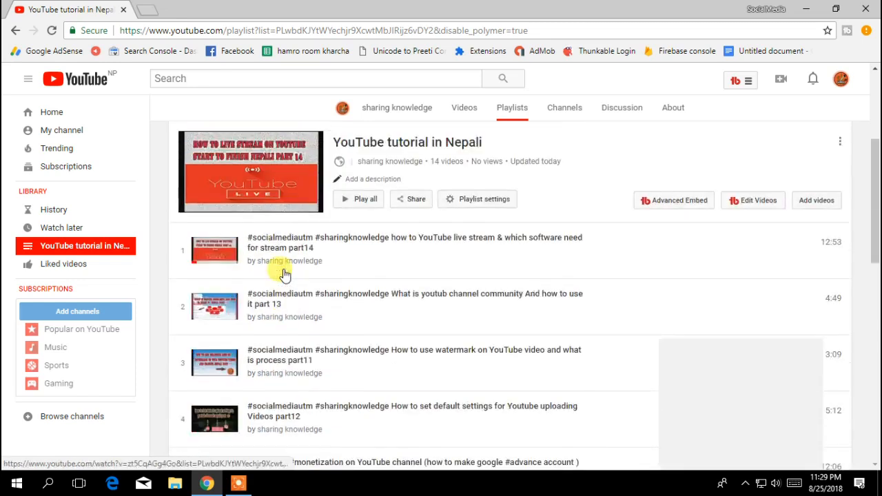
pyautogui.scroll(3, 282, 274)
pyautogui.scroll(-10, 289, 269)
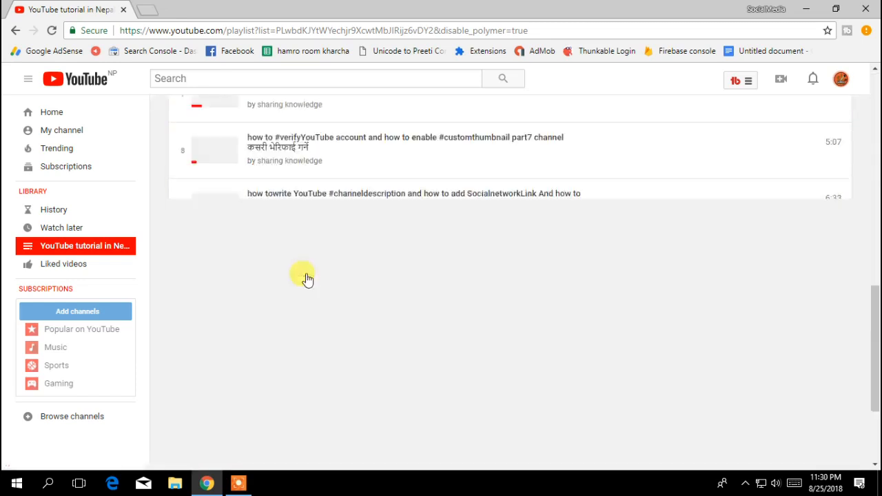
pyautogui.scroll(12, 304, 269)
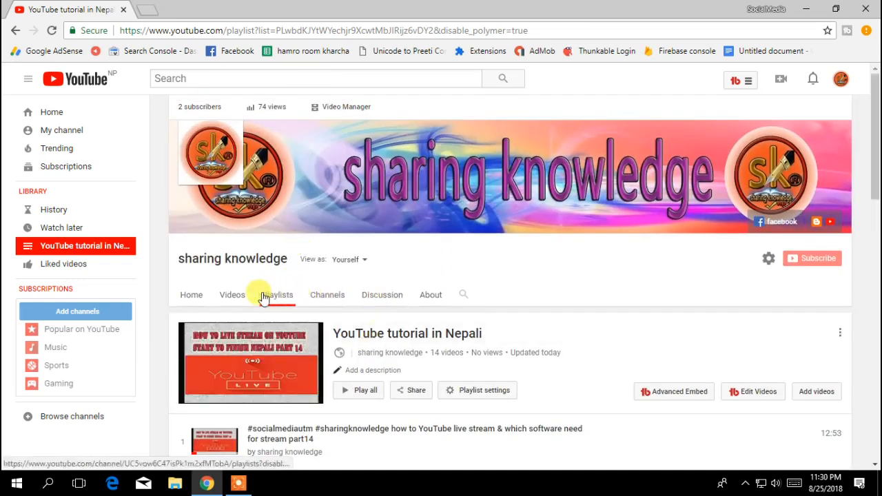